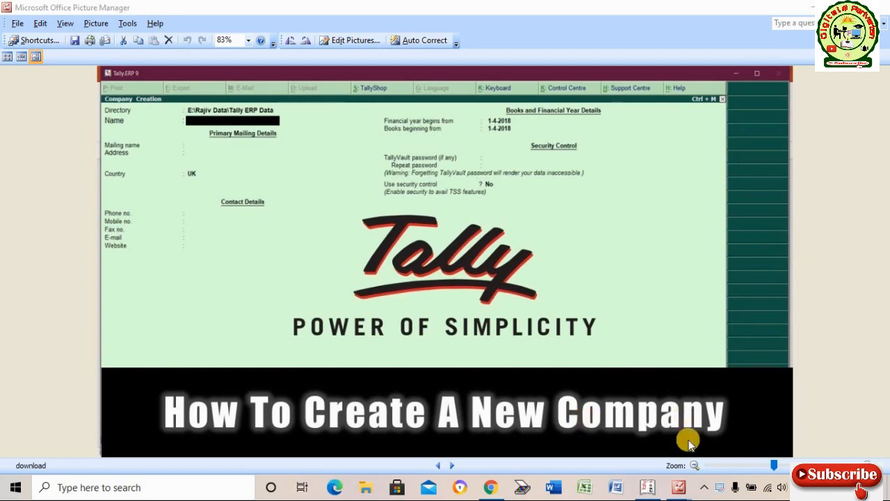
Compare the company creation screenshots in Picture Manager, then return to Tally.ERP 9's Startup screen.
{"action": "mouse_move", "coordinate": [681, 490]}
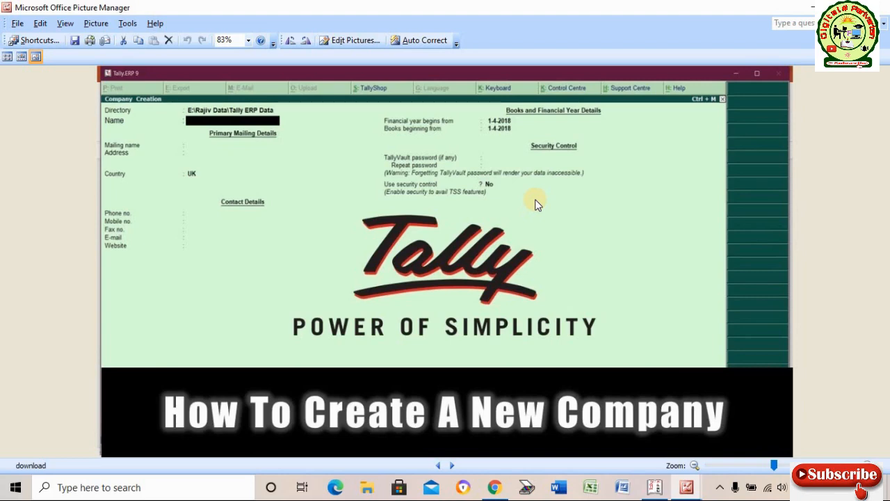
{"action": "left_click", "coordinate": [688, 489]}
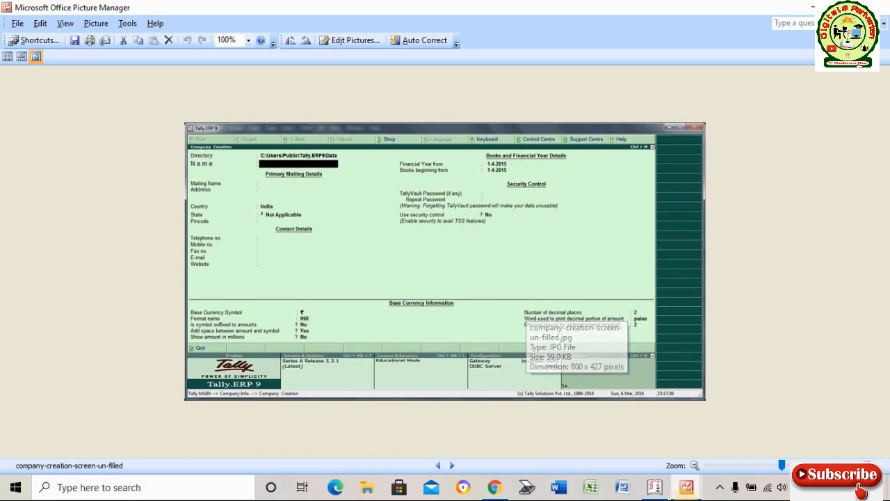
{"action": "mouse_move", "coordinate": [656, 482]}
{"action": "left_click", "coordinate": [559, 432]}
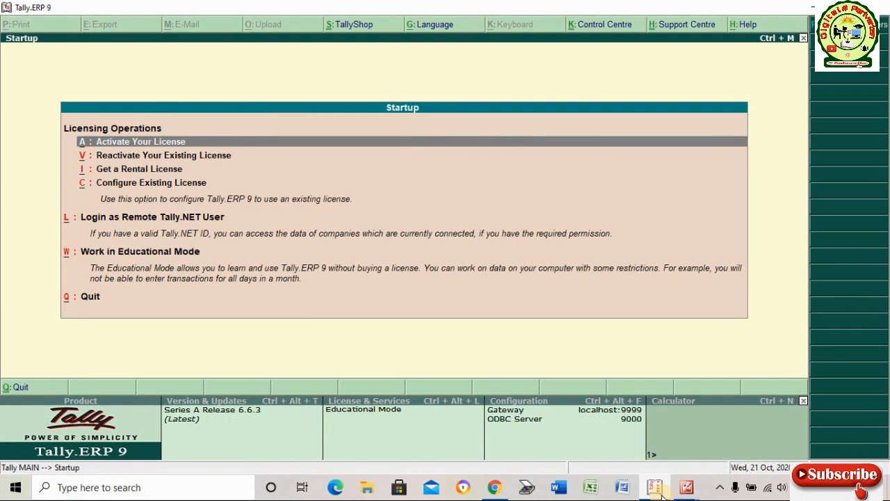
Choose W: Work in Educational Mode from the Startup licensing menu.
{"action": "key", "text": "Down"}
{"action": "key", "text": "Down"}
{"action": "key", "text": "Down"}
{"action": "key", "text": "Down"}
{"action": "key", "text": "Down"}
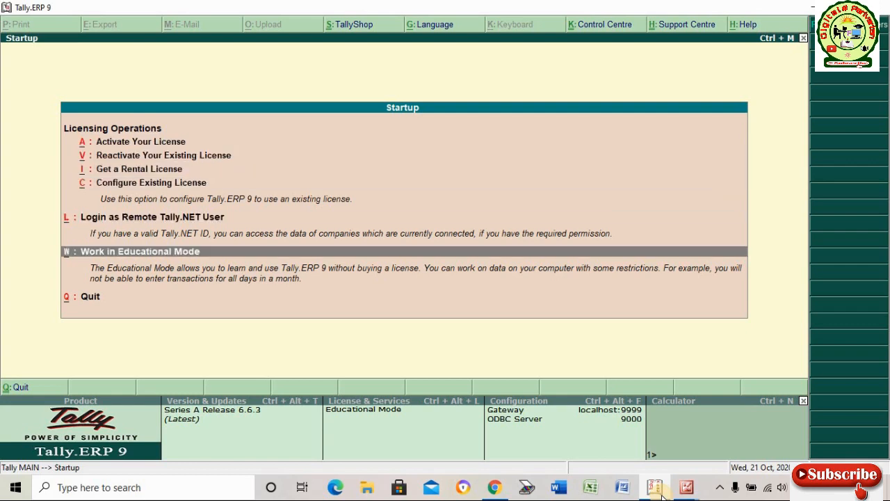
{"action": "key", "text": "Up"}
{"action": "key", "text": "Up"}
{"action": "key", "text": "Up"}
{"action": "key", "text": "Up"}
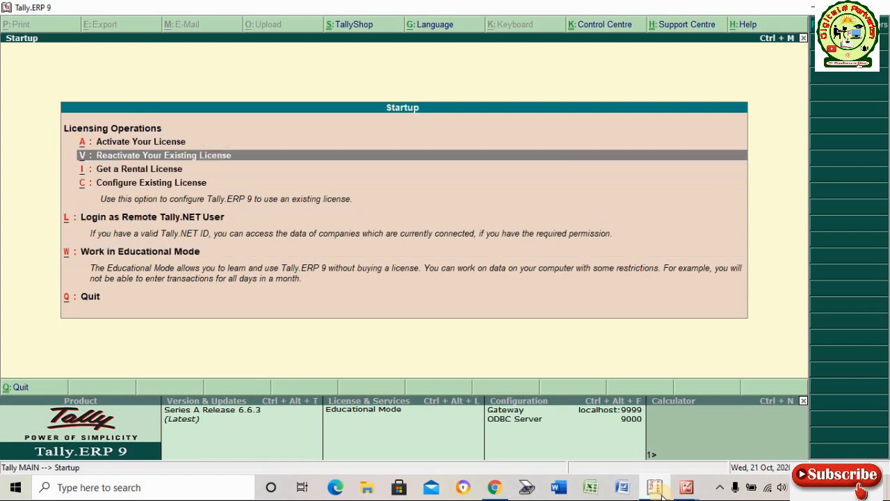
{"action": "key", "text": "Up"}
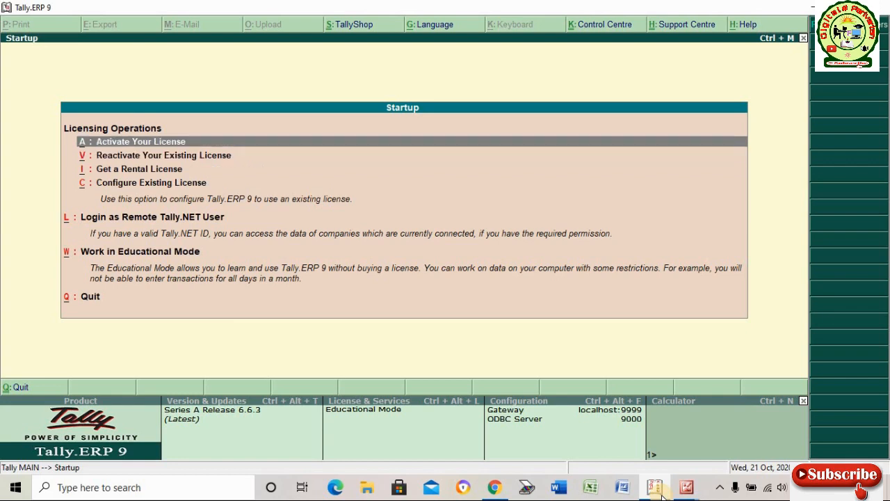
{"action": "key", "text": "Down"}
{"action": "key", "text": "Down"}
{"action": "key", "text": "Down"}
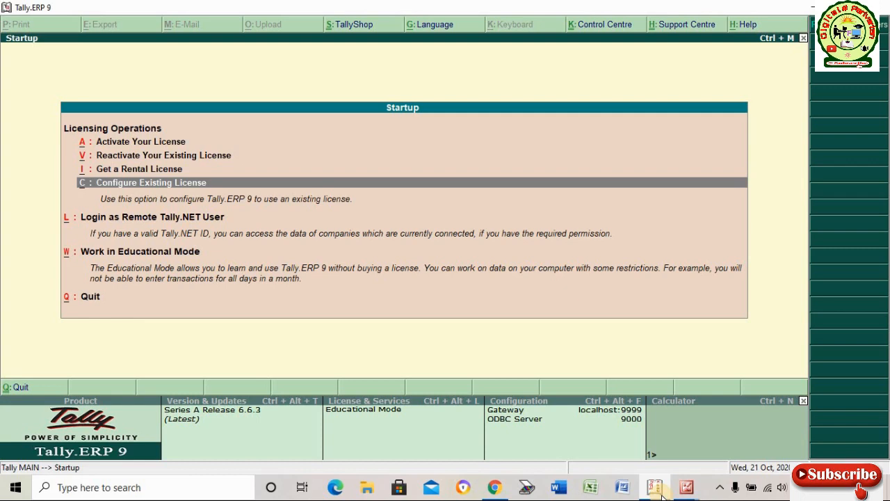
{"action": "key", "text": "Down"}
{"action": "key", "text": "Down"}
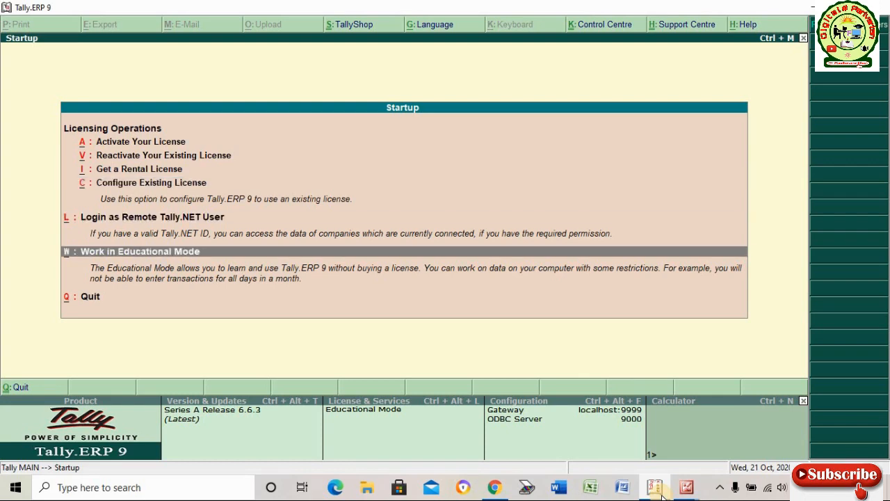
{"action": "key", "text": "Up"}
{"action": "key", "text": "Up"}
{"action": "key", "text": "Up"}
{"action": "key", "text": "Up"}
{"action": "key", "text": "Up"}
{"action": "key", "text": "Up"}
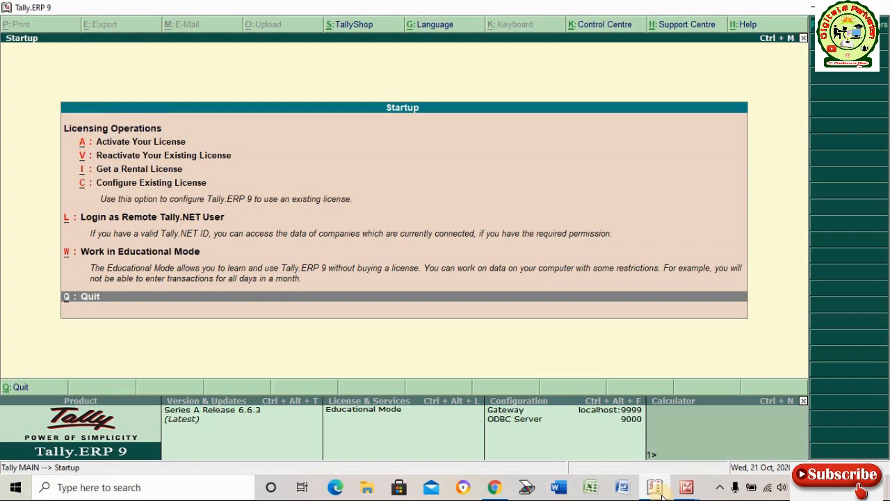
{"action": "key", "text": "Up"}
{"action": "key", "text": "Up"}
{"action": "key", "text": "Up"}
{"action": "key", "text": "Up"}
{"action": "key", "text": "Up"}
{"action": "key", "text": "Up"}
{"action": "key", "text": "Up"}
{"action": "key", "text": "Down"}
{"action": "key", "text": "Down"}
{"action": "key", "text": "Down"}
{"action": "key", "text": "Down"}
{"action": "key", "text": "Down"}
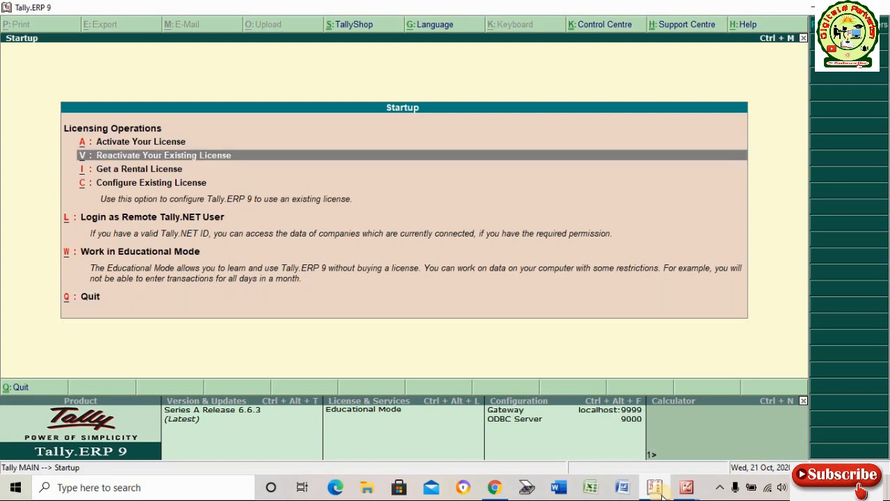
{"action": "key", "text": "Down"}
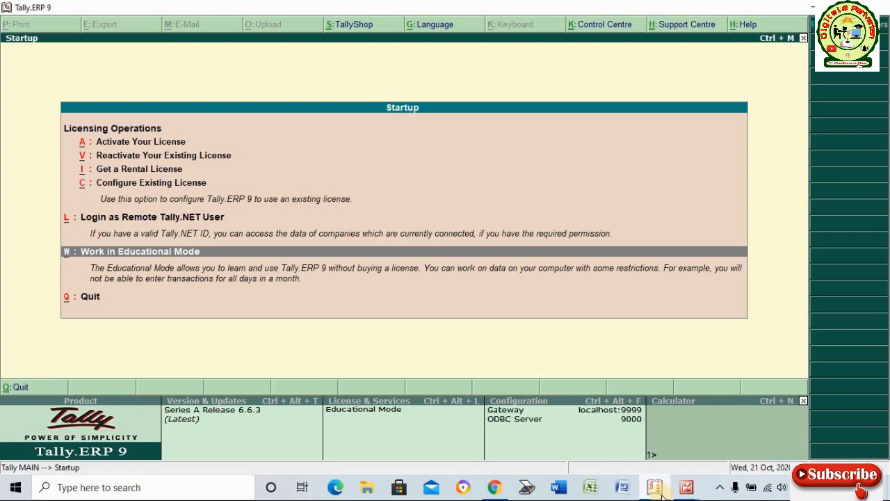
{"action": "key", "text": "Return"}
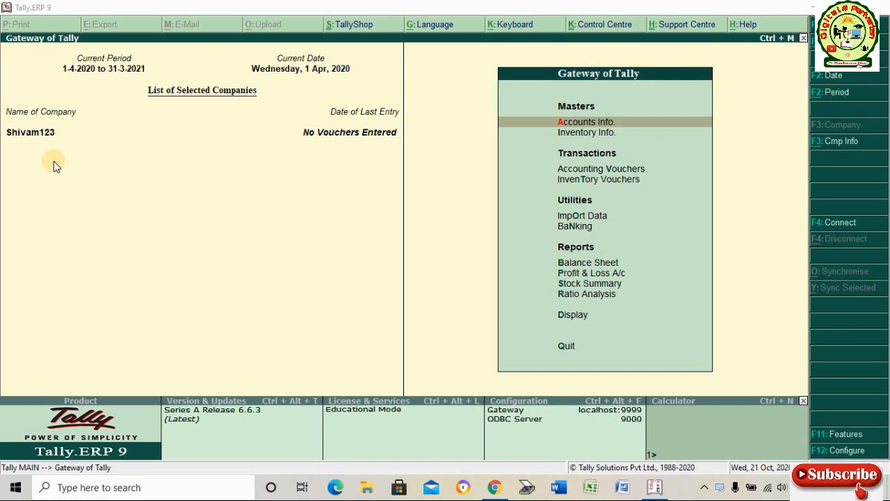
Raise the speaker volume and open the Company Info. menu with F3: Cmp Info.
{"action": "key", "text": "XF86AudioRaiseVolume"}
{"action": "left_click", "coordinate": [840, 140]}
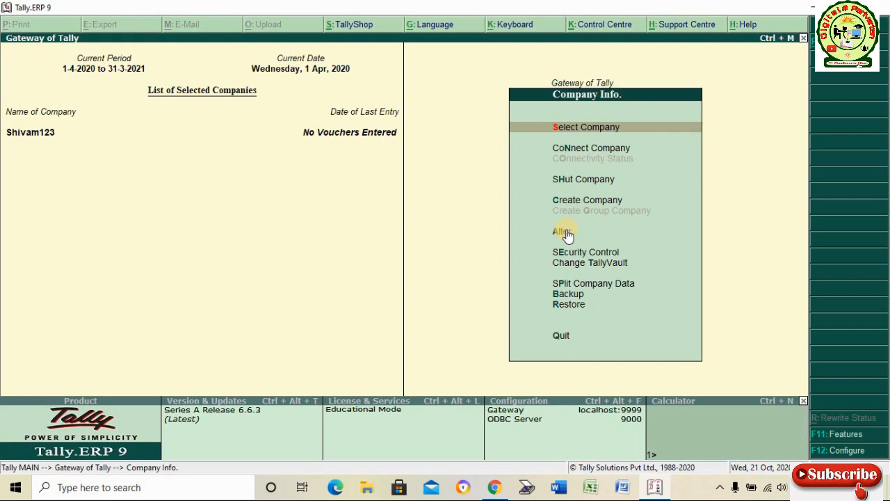
Select Create Company in Company Info. to get a blank Company Creation form.
{"action": "key", "text": "Down"}
{"action": "key", "text": "Down"}
{"action": "key", "text": "Down"}
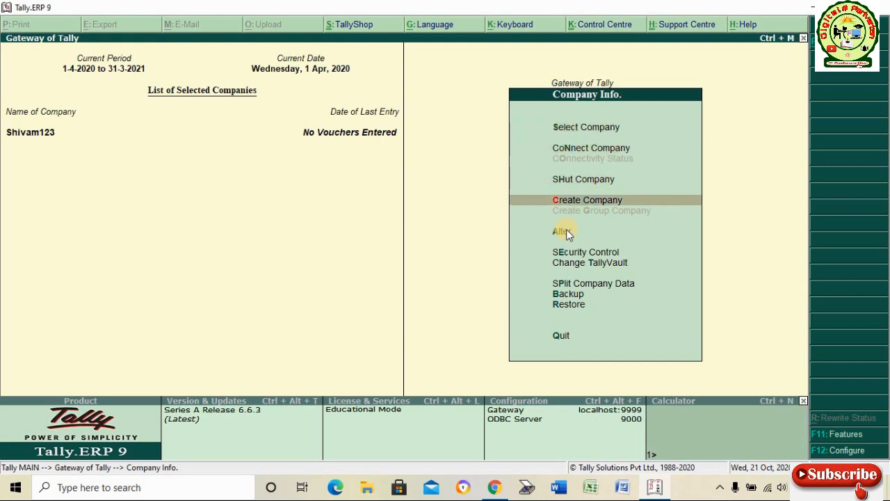
{"action": "left_click", "coordinate": [565, 230]}
{"action": "key", "text": "Return"}
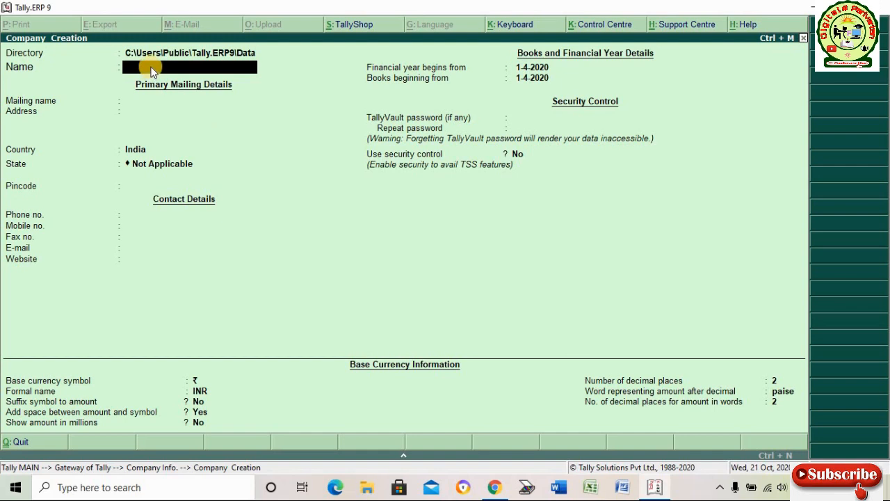
Enter Abc as the company name, keep Abc as the mailing name, and type Rajasthan as the address.
{"action": "type", "text": "Abc"}
{"action": "key", "text": "Return"}
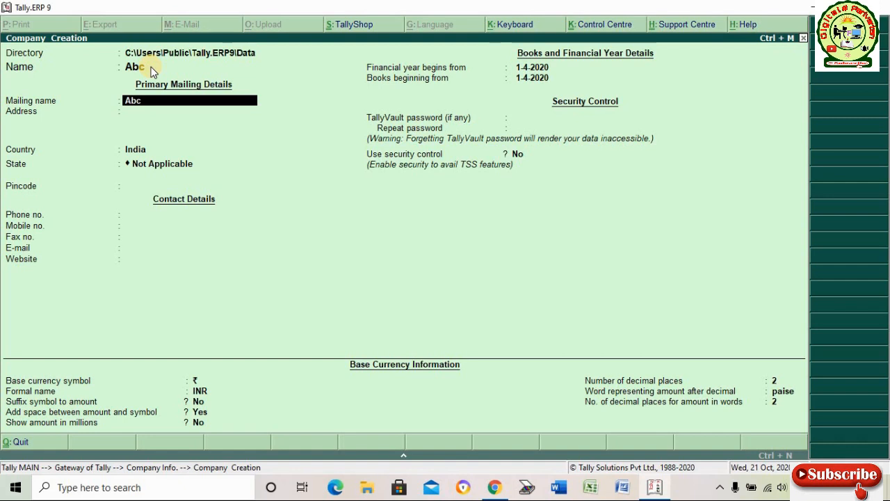
{"action": "key", "text": "Return"}
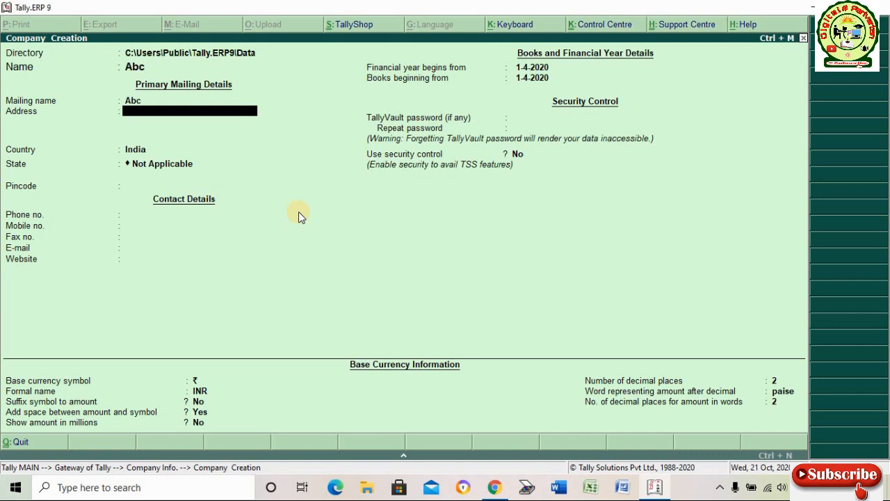
{"action": "type", "text": "Rajasth"}
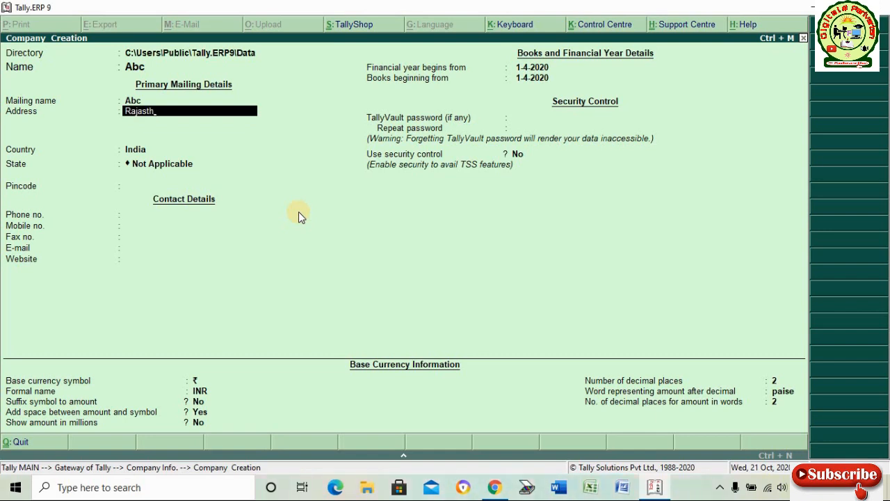
{"action": "type", "text": "an"}
Keep India as country, set state to Rajasthan, fill the pincode, and leave contact fields blank.
{"action": "key", "text": "Return"}
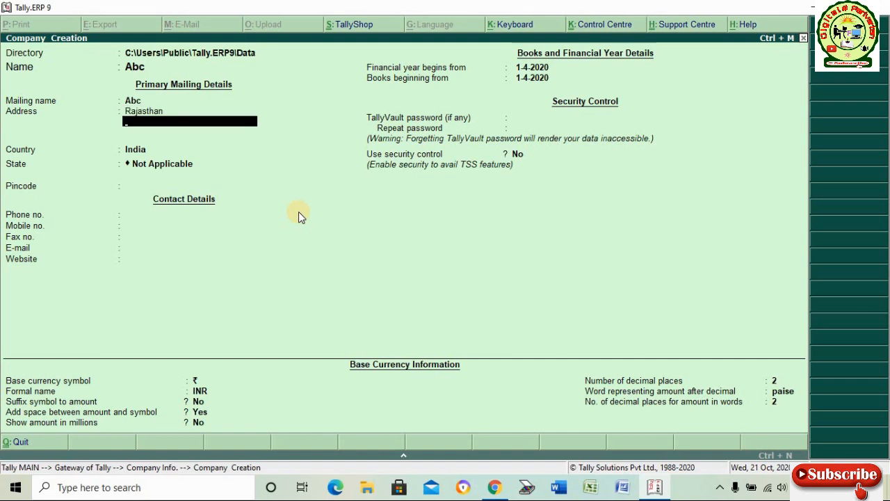
{"action": "key", "text": "Return"}
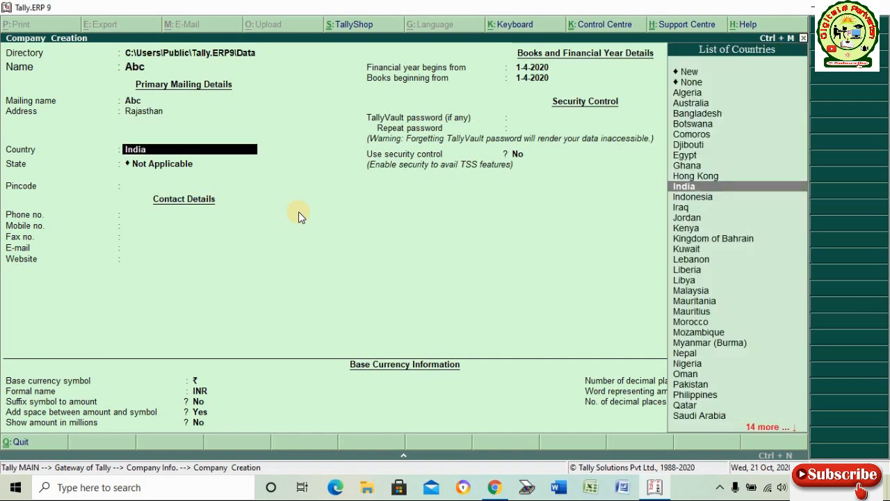
{"action": "key", "text": "Return"}
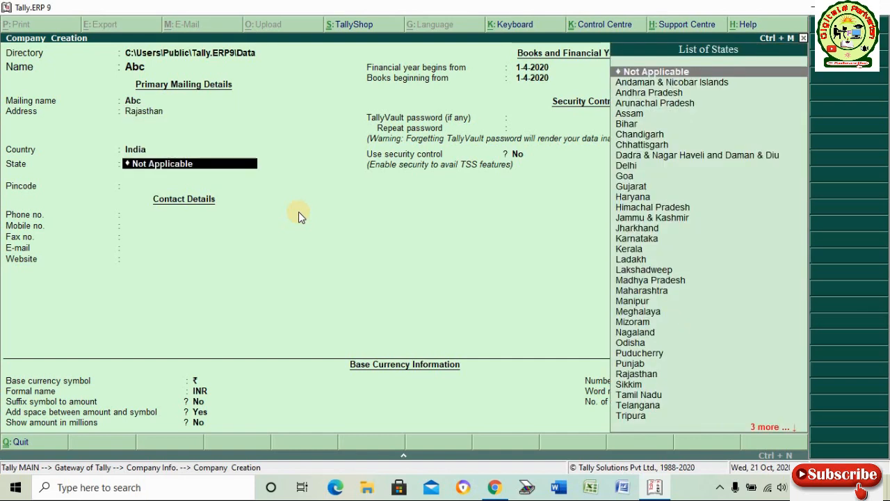
{"action": "type", "text": "raj"}
{"action": "key", "text": "Return"}
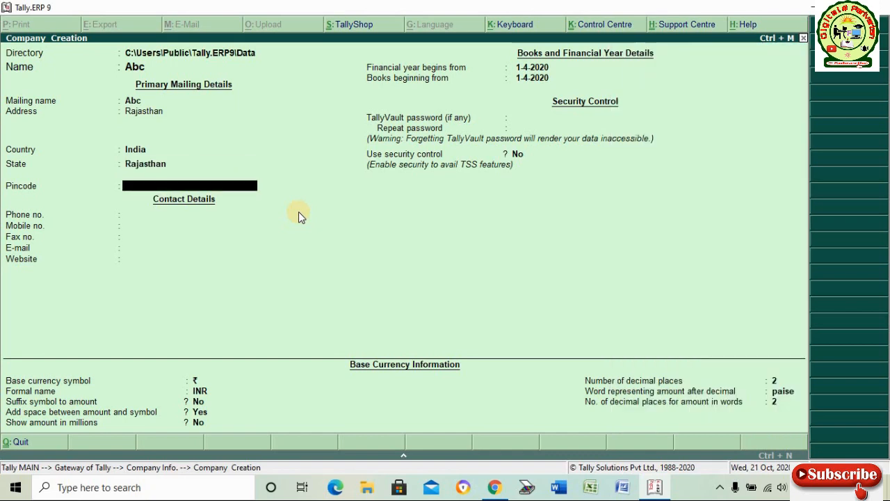
{"action": "type", "text": "303313"}
{"action": "key", "text": "Return"}
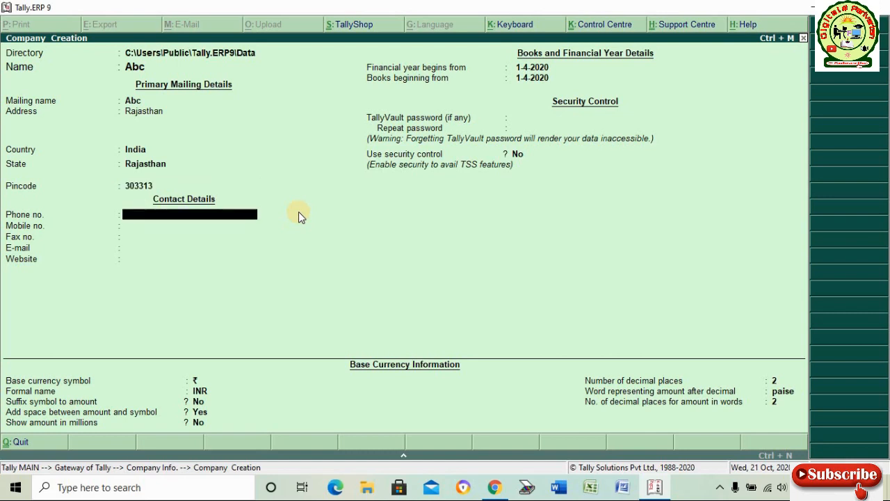
{"action": "key", "text": "Return"}
{"action": "key", "text": "Return"}
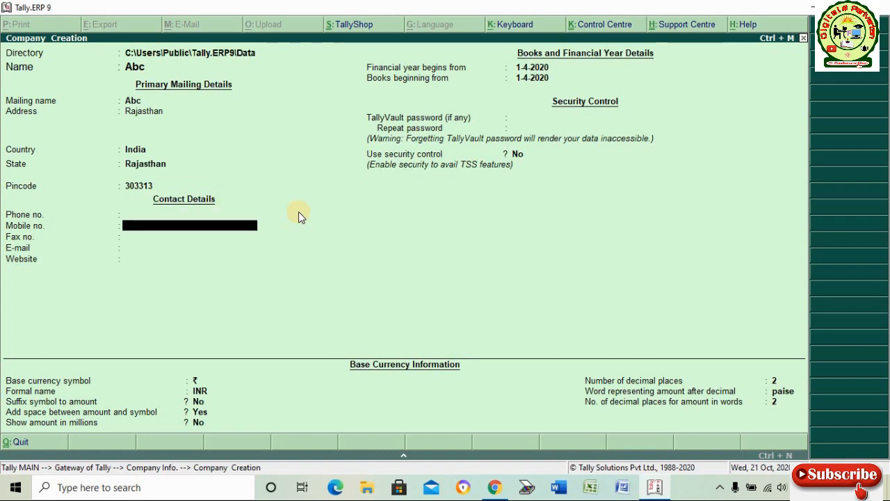
{"action": "key", "text": "Return"}
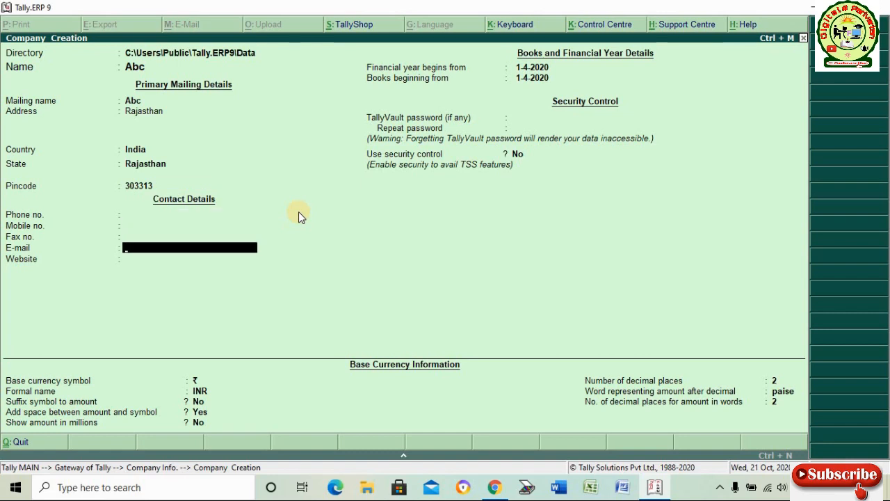
{"action": "key", "text": "Return"}
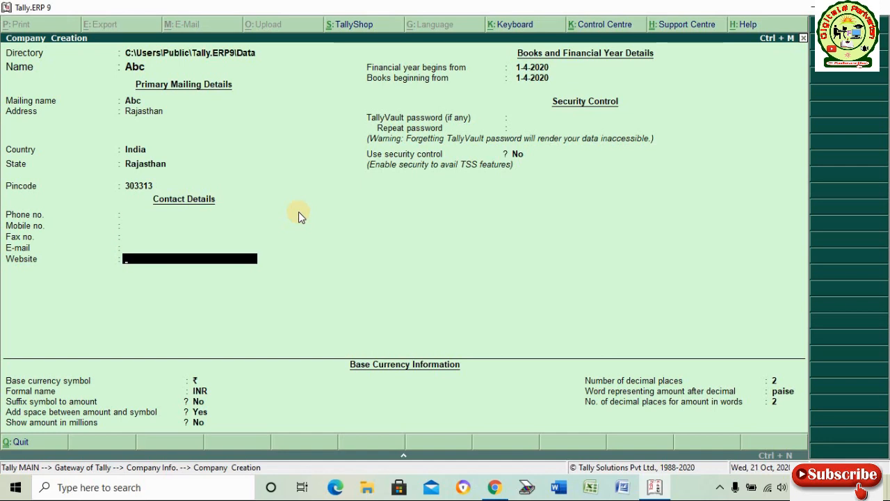
Accept 1-4-2020 for both the financial year start and books beginning dates.
{"action": "key", "text": "Return"}
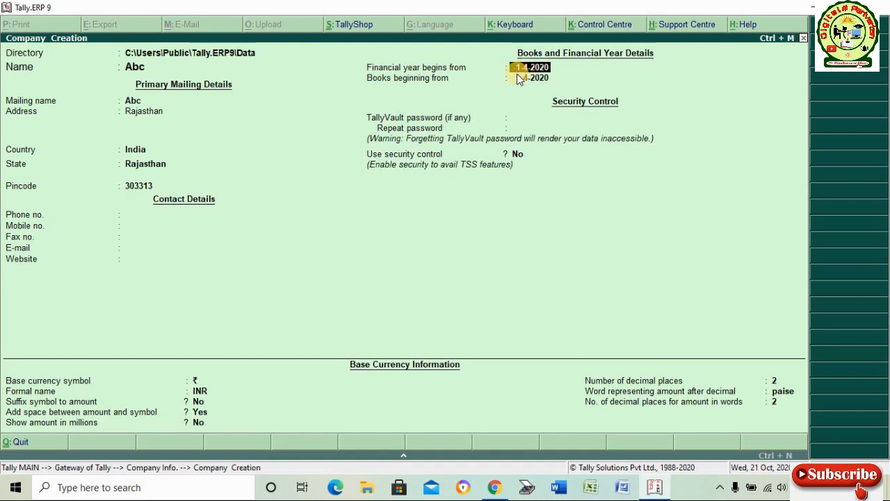
{"action": "key", "text": "Return"}
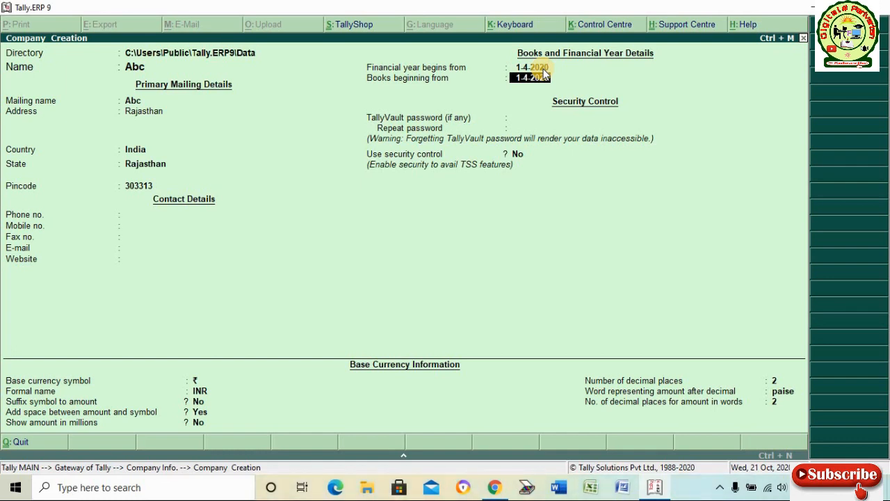
{"action": "key", "text": "Return"}
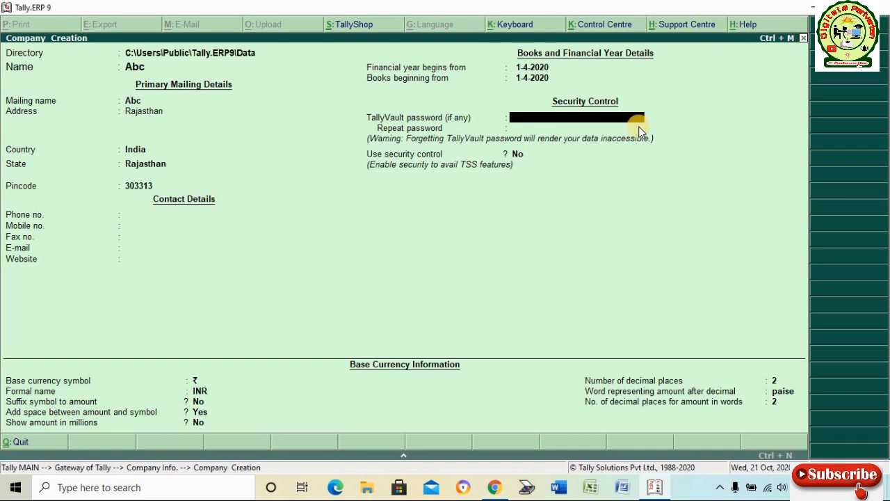
Set a TallyVault password for company Abc and repeat it to confirm.
{"action": "type", "text": "****"}
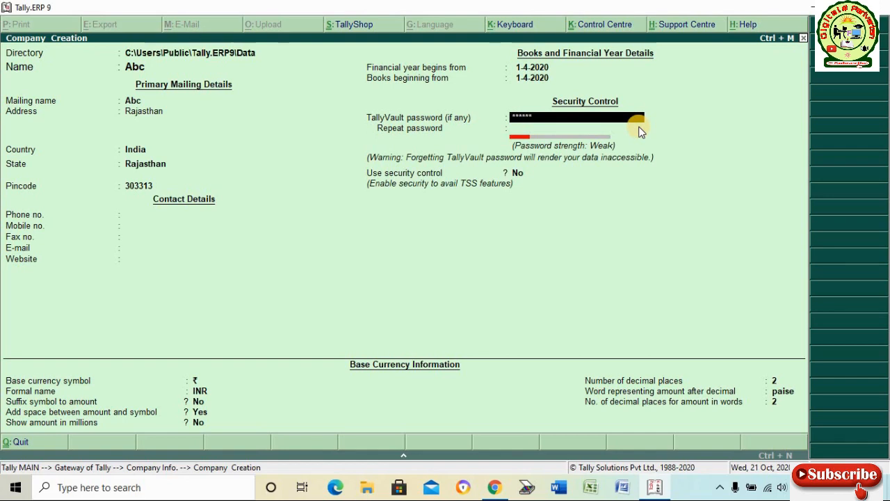
{"action": "type", "text": "**"}
{"action": "key", "text": "Return"}
{"action": "type", "text": "***"}
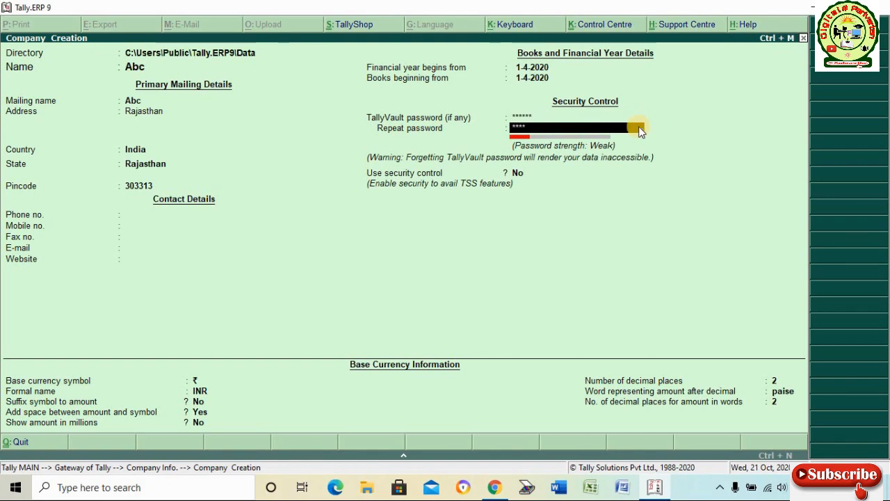
{"action": "type", "text": "***"}
{"action": "key", "text": "Return"}
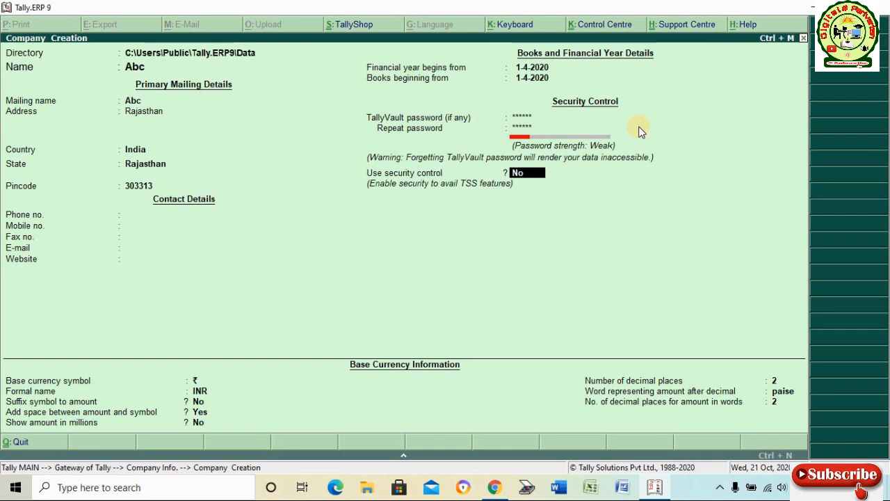
Turn security control to Yes and enter the administrator name and password, repeating the password.
{"action": "key", "text": "y"}
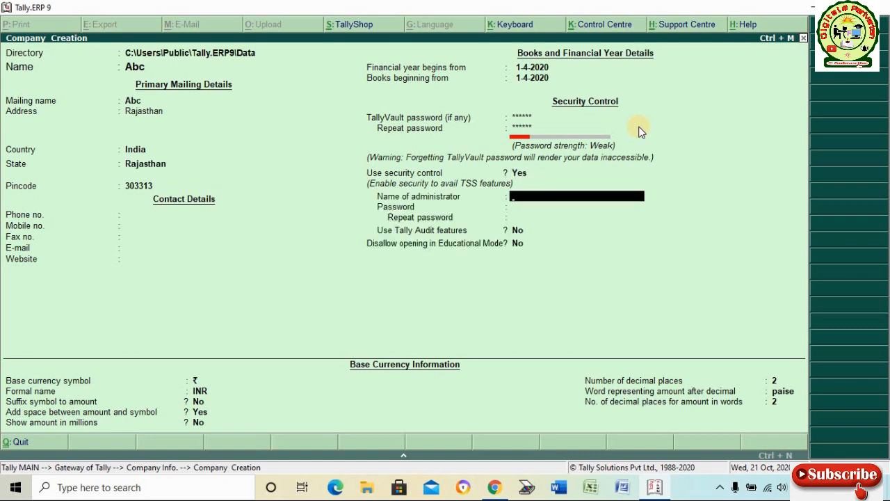
{"action": "type", "text": "abc"}
{"action": "key", "text": "Return"}
{"action": "type", "text": "abc"}
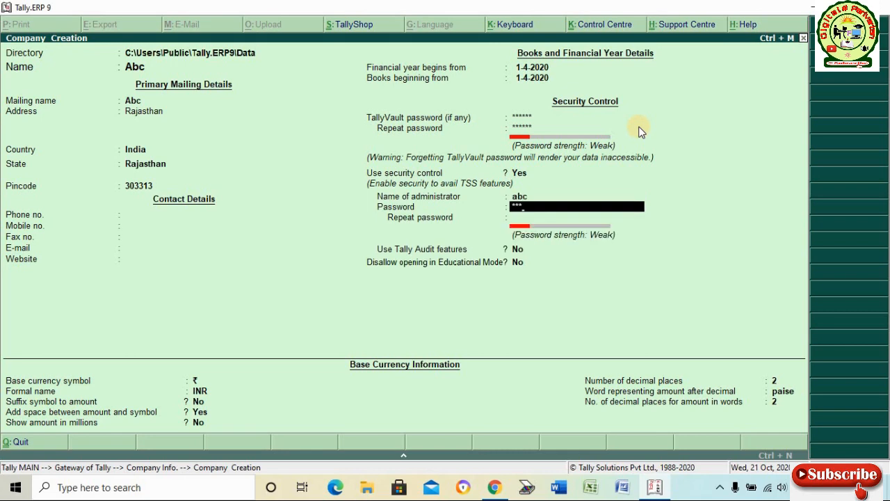
{"action": "key", "text": "Return"}
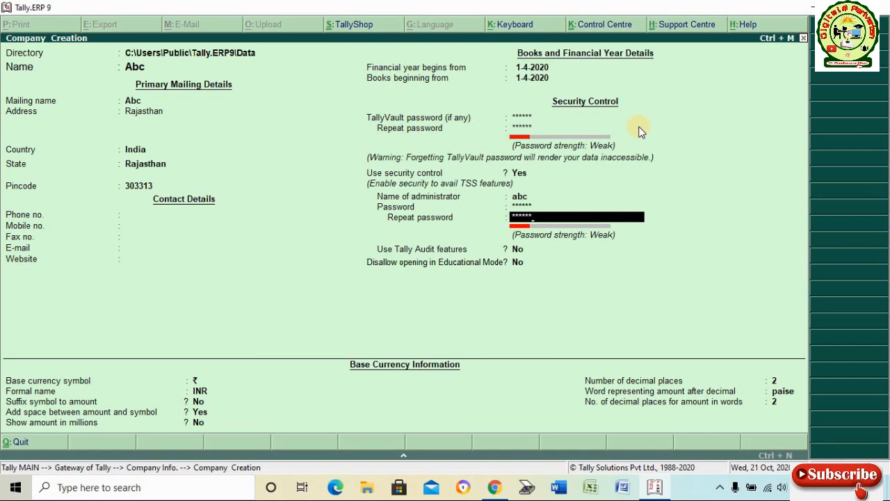
{"action": "type", "text": "abc"}
{"action": "key", "text": "Return"}
{"action": "key", "text": "Return"}
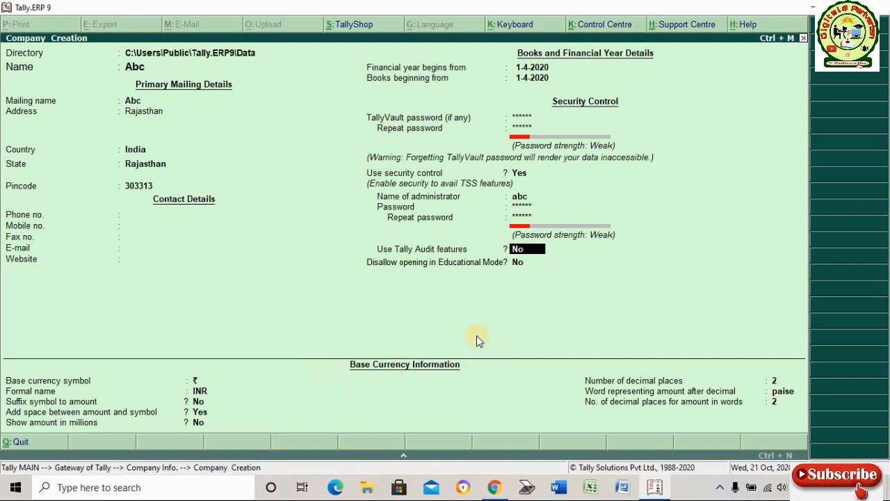
Keep ₹ / INR base currency with 2 decimal places and paise, then accept the company creation.
{"action": "key", "text": "Return"}
{"action": "key", "text": "Return"}
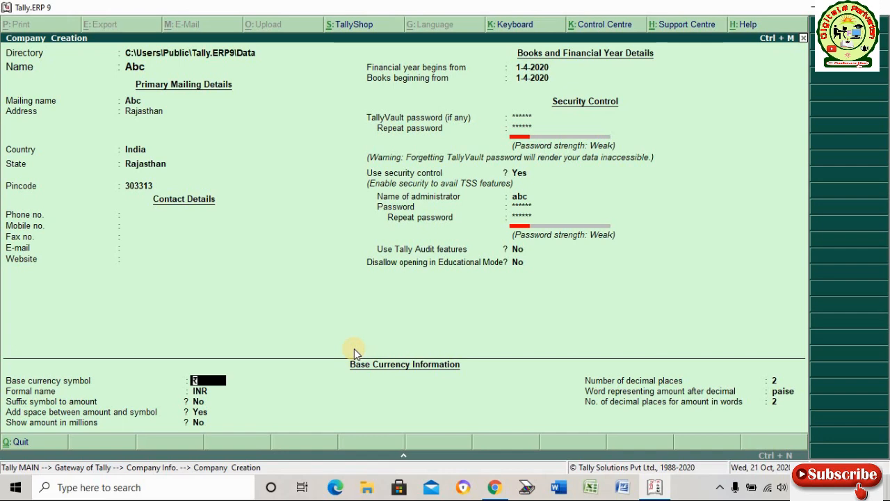
{"action": "key", "text": "Return"}
{"action": "key", "text": "Return"}
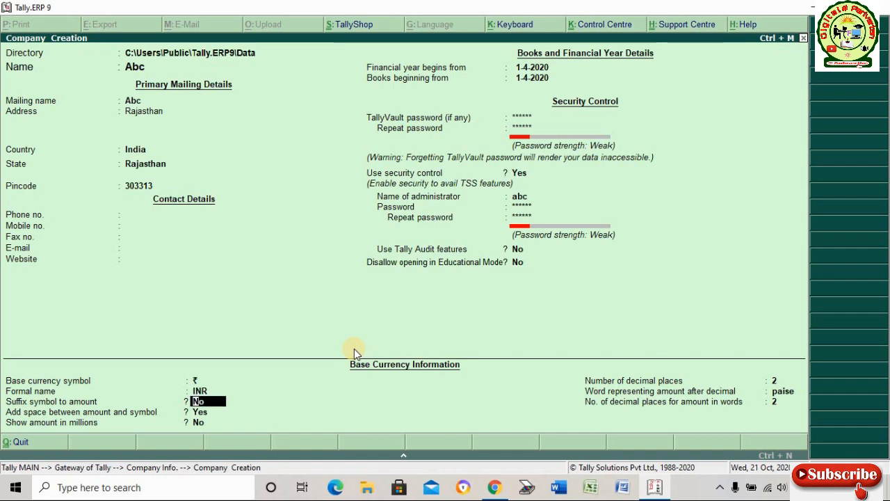
{"action": "key", "text": "Return"}
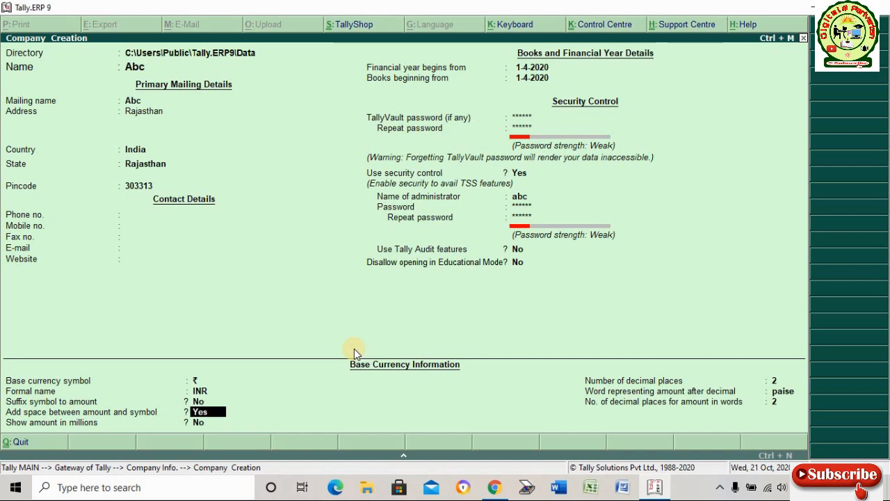
{"action": "key", "text": "Return"}
{"action": "key", "text": "Return"}
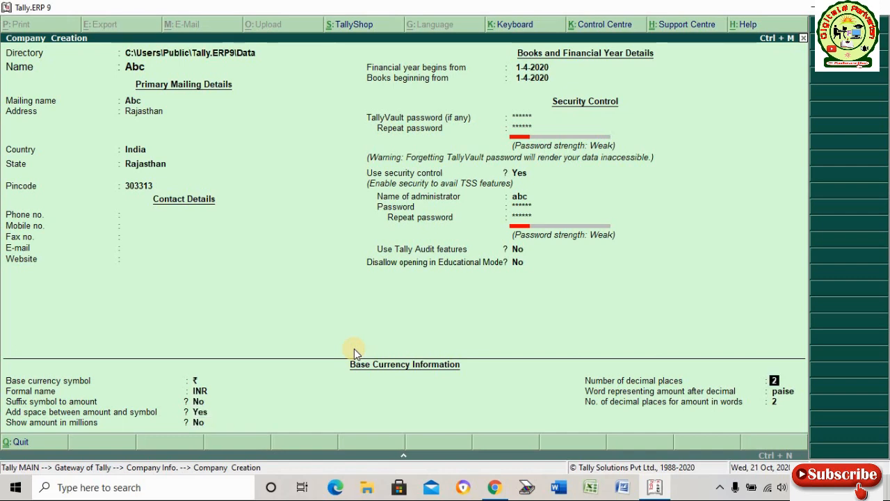
{"action": "key", "text": "Return"}
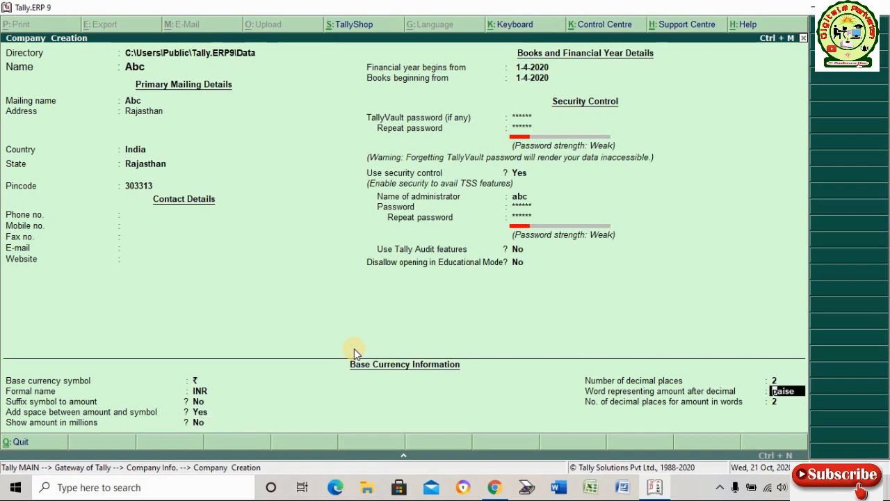
{"action": "key", "text": "Return"}
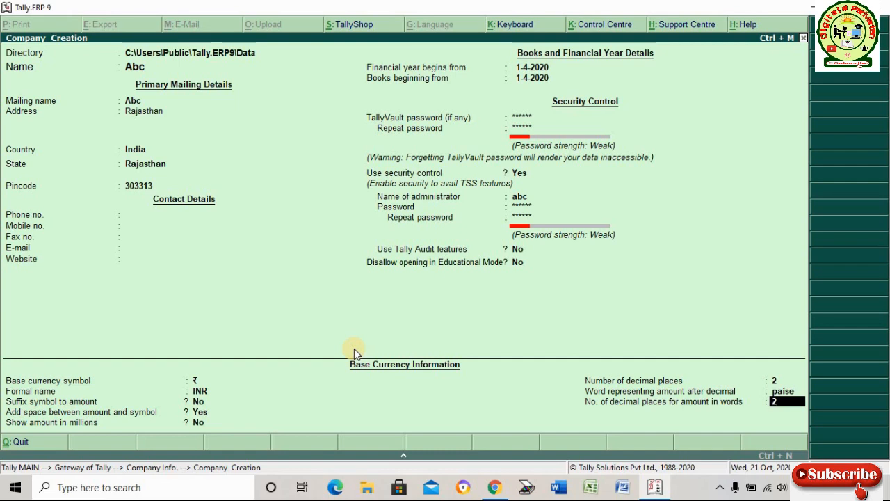
{"action": "key", "text": "Return"}
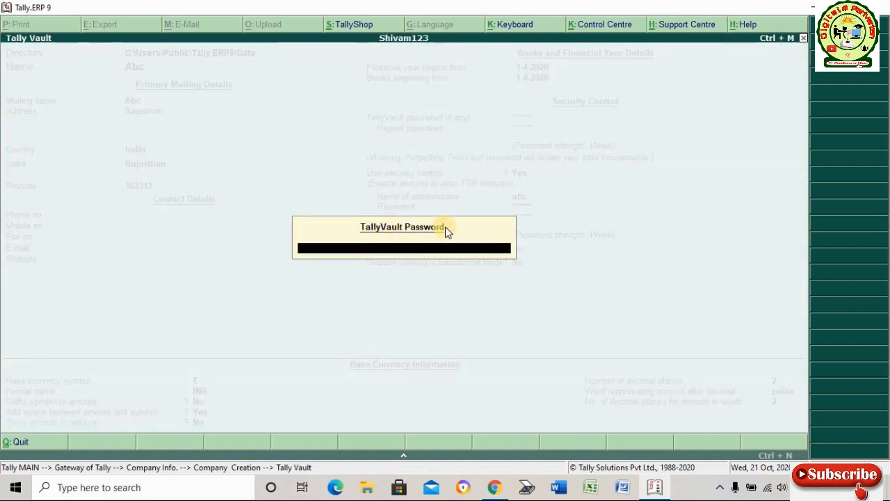
Get past the TallyVault prompt and bring up the List of Companies, highlighting encrypted company 10001.
{"action": "key", "text": "Return"}
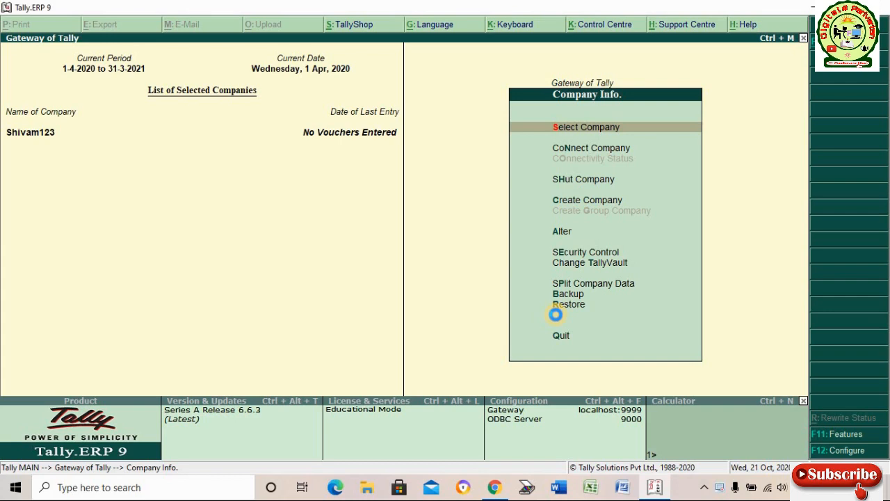
{"action": "key", "text": "Return"}
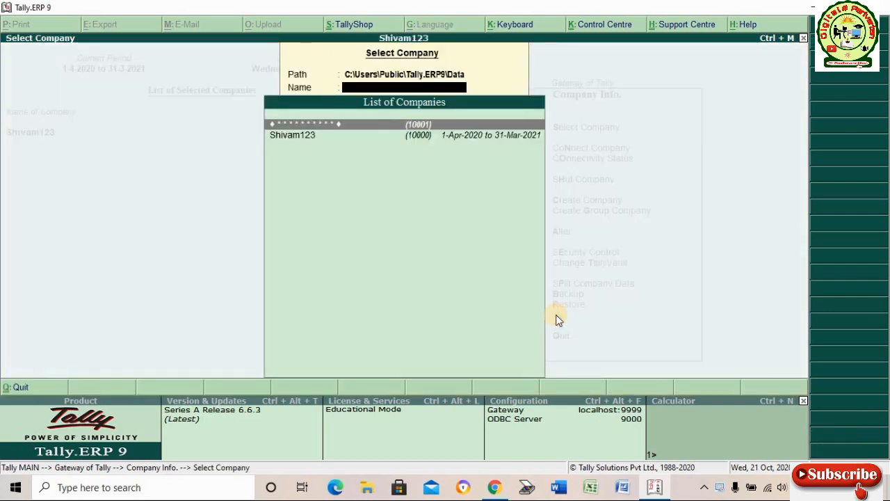
{"action": "key", "text": "Down"}
{"action": "key", "text": "Up"}
Select encrypted company Abc, unlock it with its TallyVault password, then log in with the user name and password.
{"action": "left_click", "coordinate": [429, 126]}
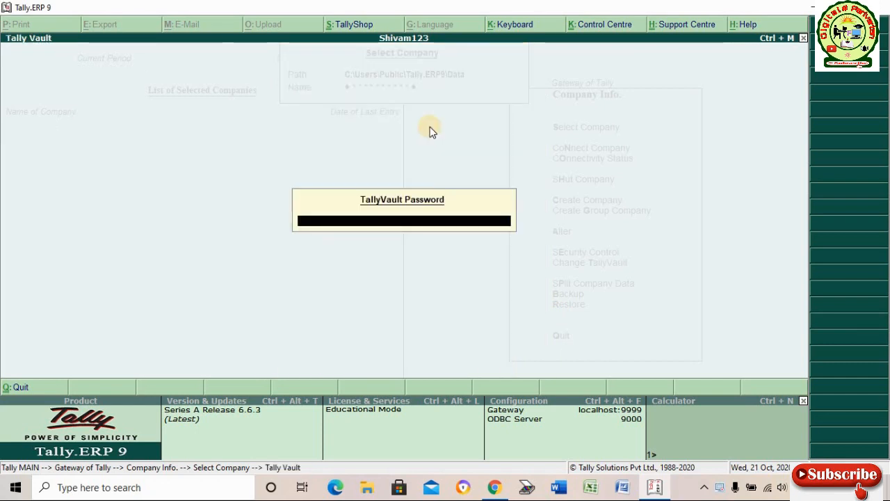
{"action": "type", "text": "*"}
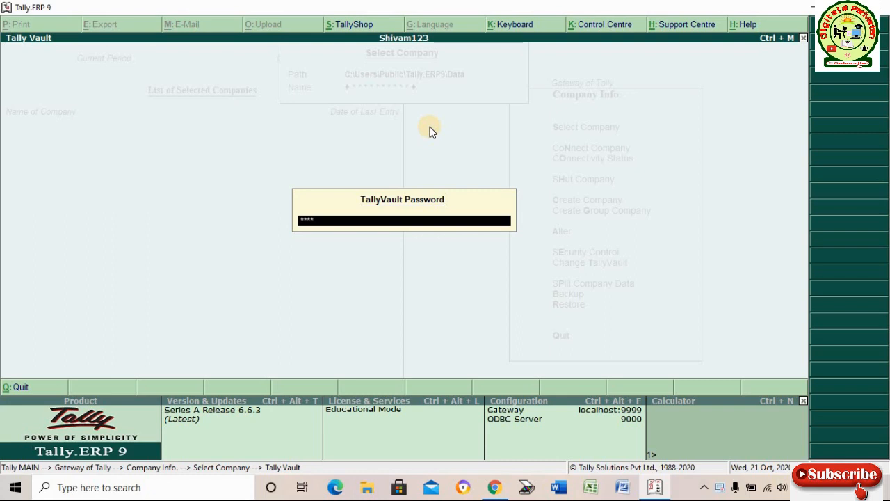
{"action": "type", "text": "*****"}
{"action": "key", "text": "Return"}
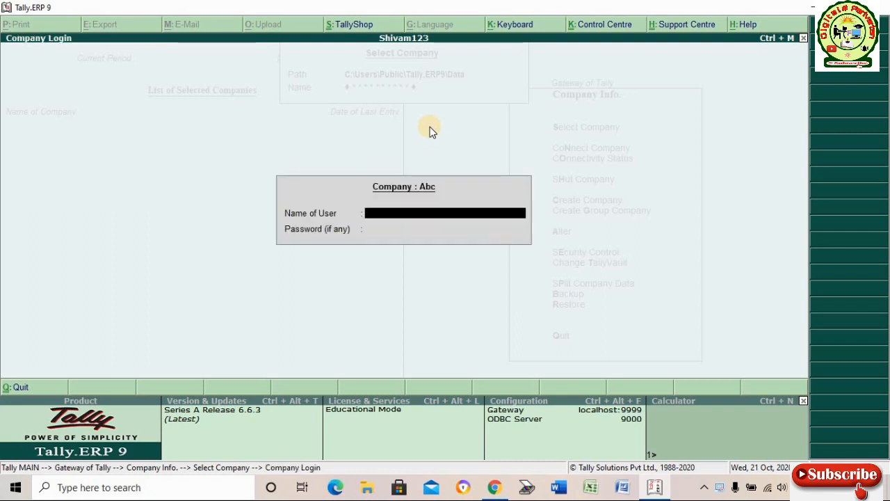
{"action": "type", "text": "abc"}
{"action": "key", "text": "Return"}
{"action": "type", "text": "**"}
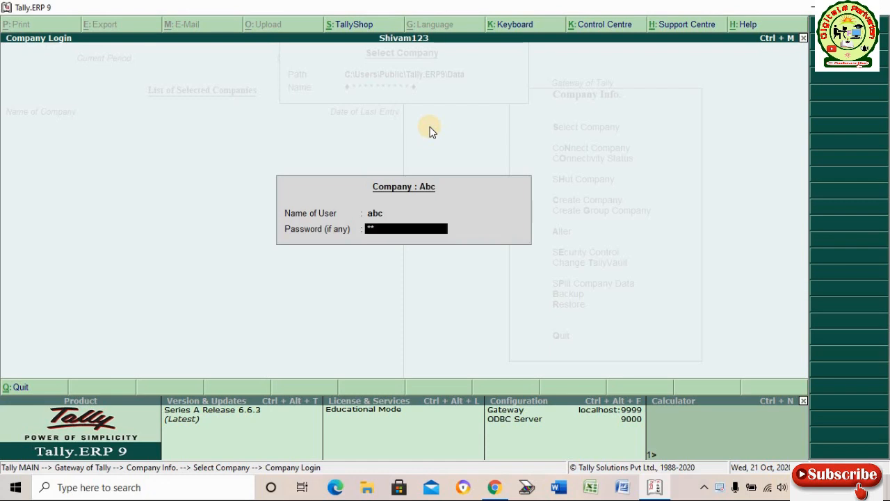
{"action": "type", "text": "**"}
{"action": "key", "text": "Return"}
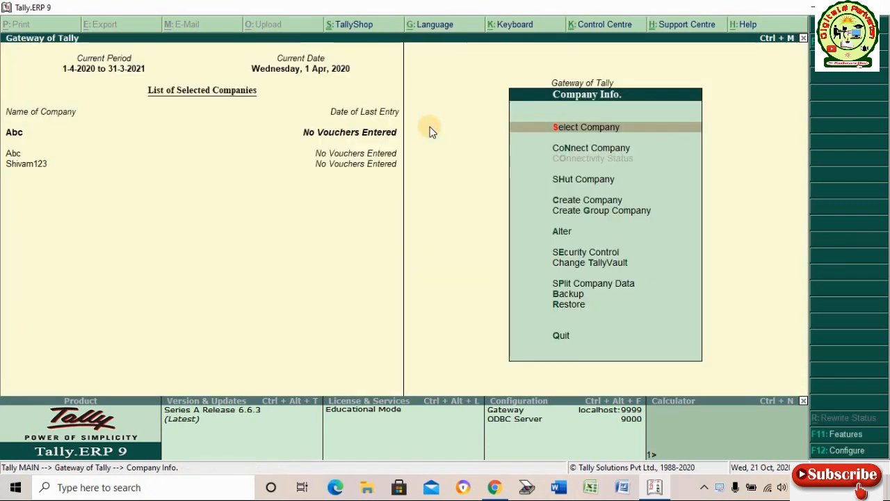